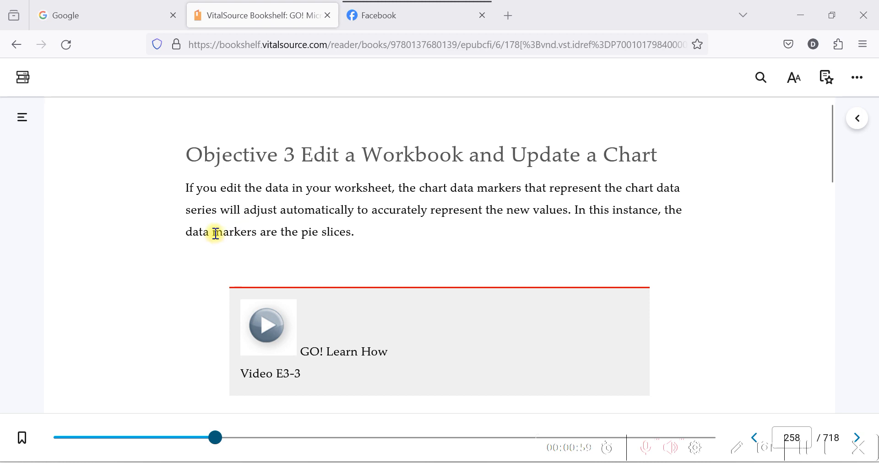
Copy the value 14,526,387 for cell C6 from the Activity 3.10 instructions in the e-book.
scroll(215, 236, down, 2)
scroll(219, 238, down, 2)
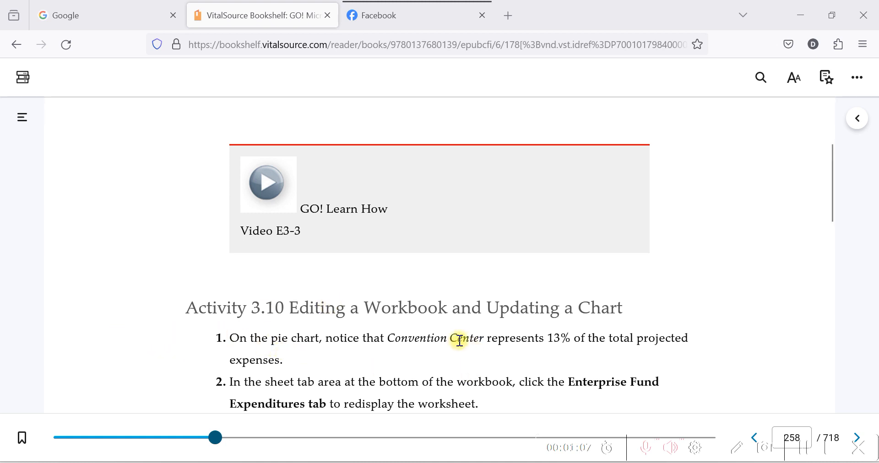
scroll(455, 341, down, 2)
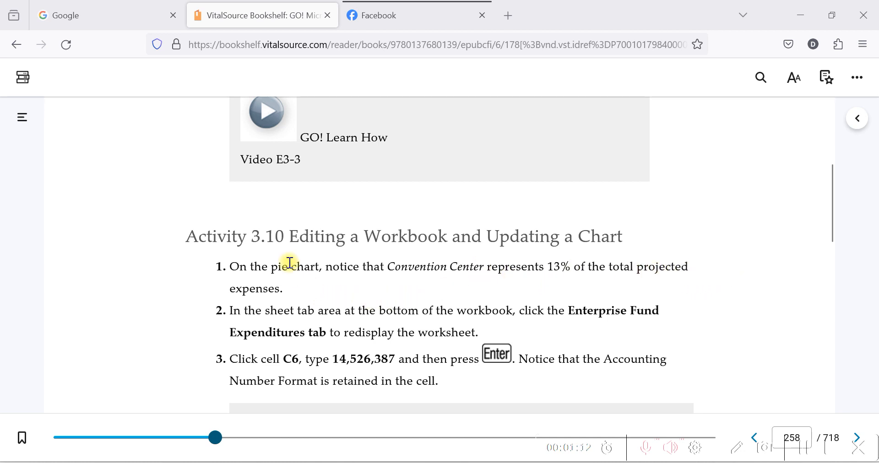
scroll(340, 257, down, 2)
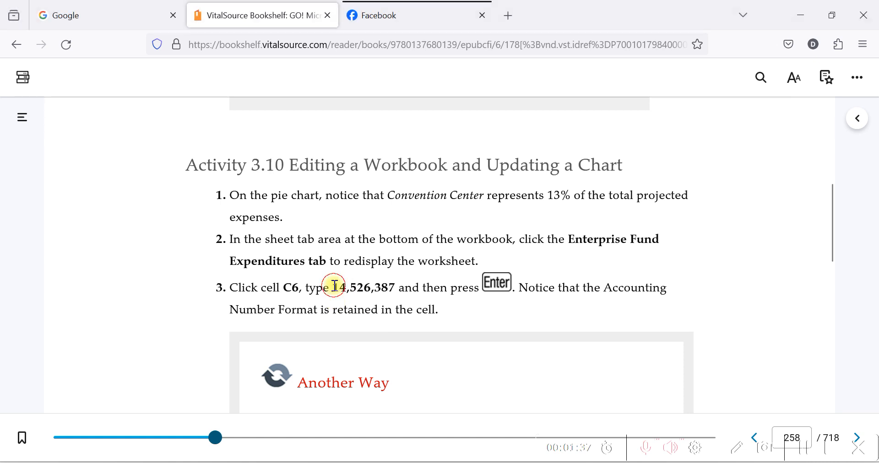
drag(334, 287, 398, 292)
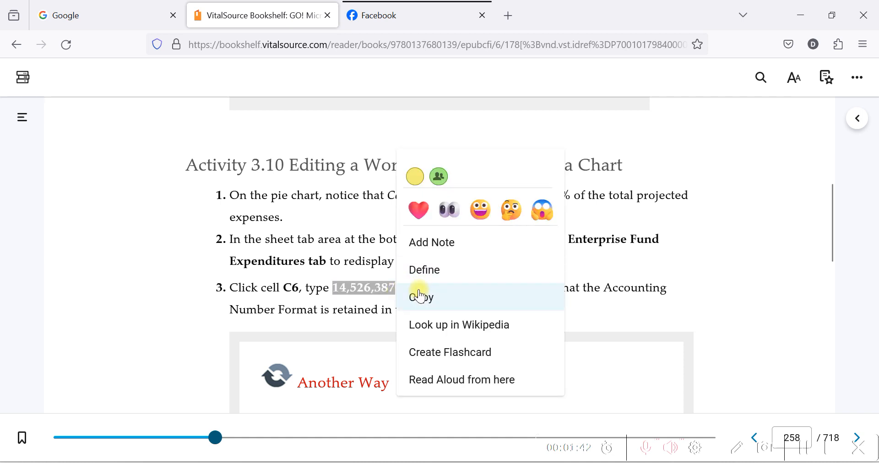
click(419, 296)
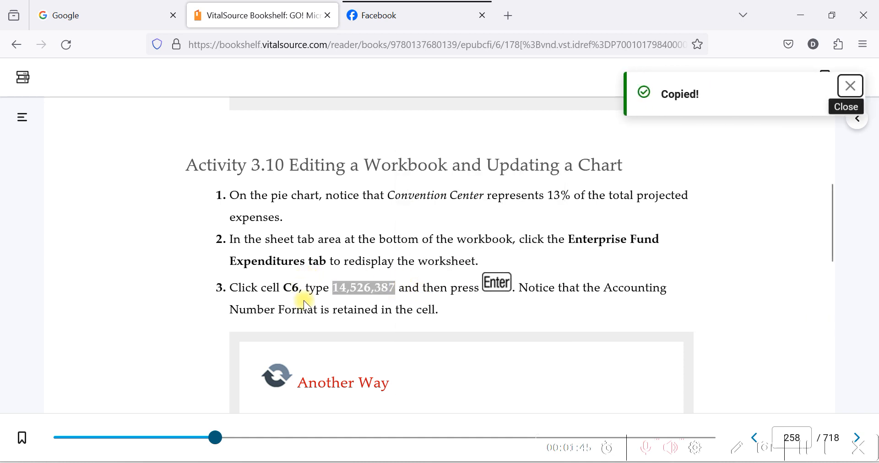
scroll(357, 261, down, 2)
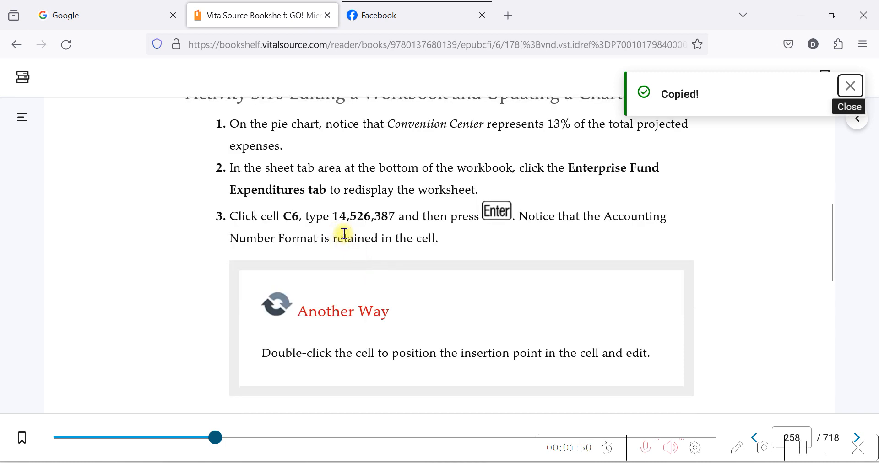
scroll(345, 233, down, 2)
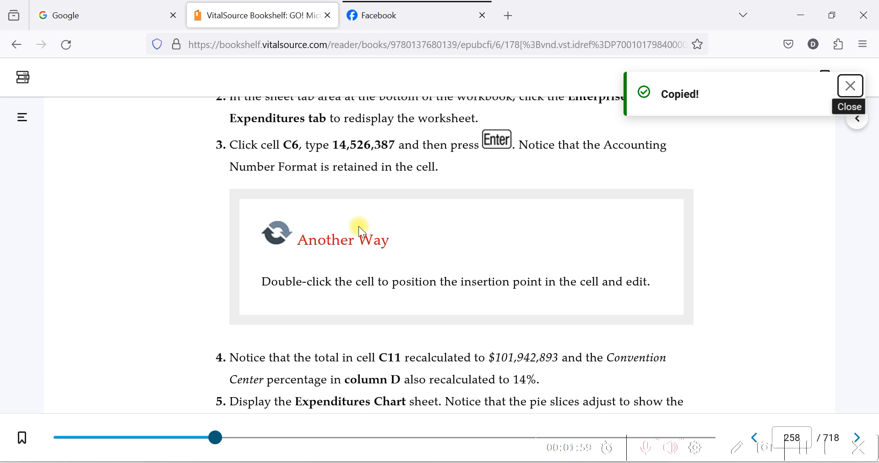
scroll(177, 307, up, 3)
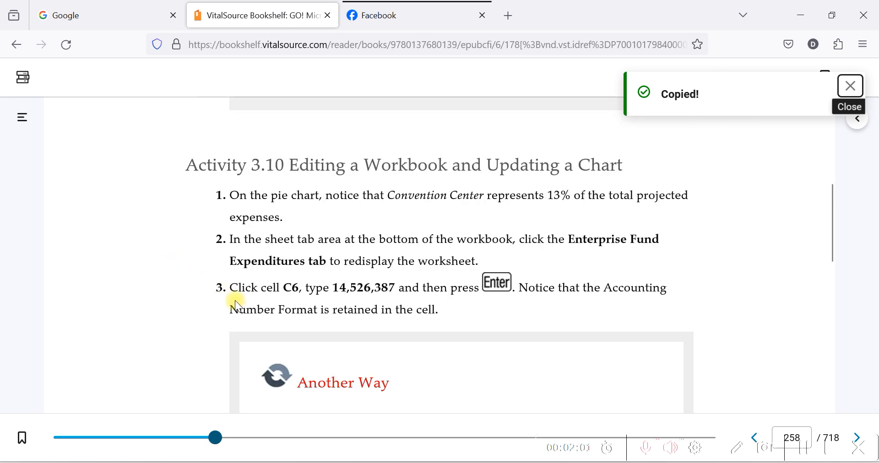
Switch to the Excel workbook, close the Format Shape pane and display the Enterprise Fund Expenditures worksheet.
click(415, 462)
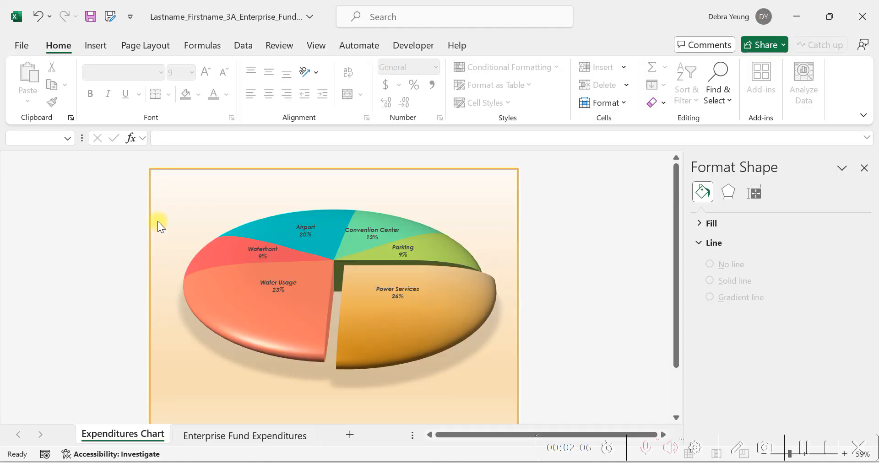
click(862, 166)
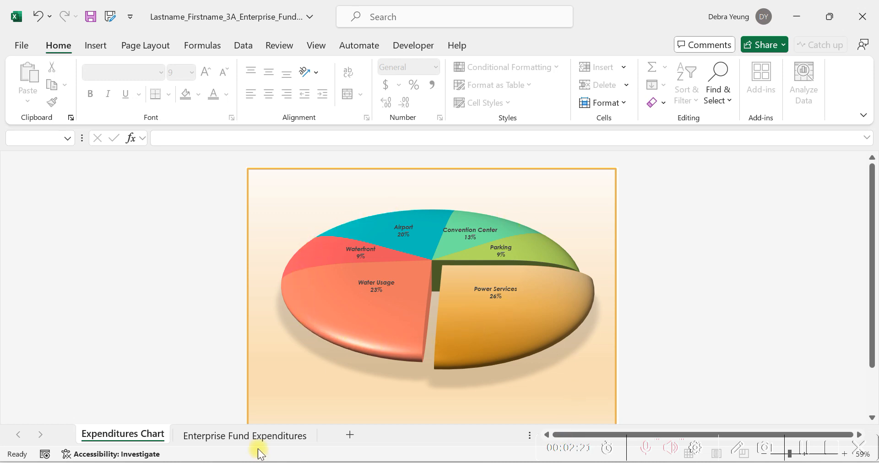
click(196, 434)
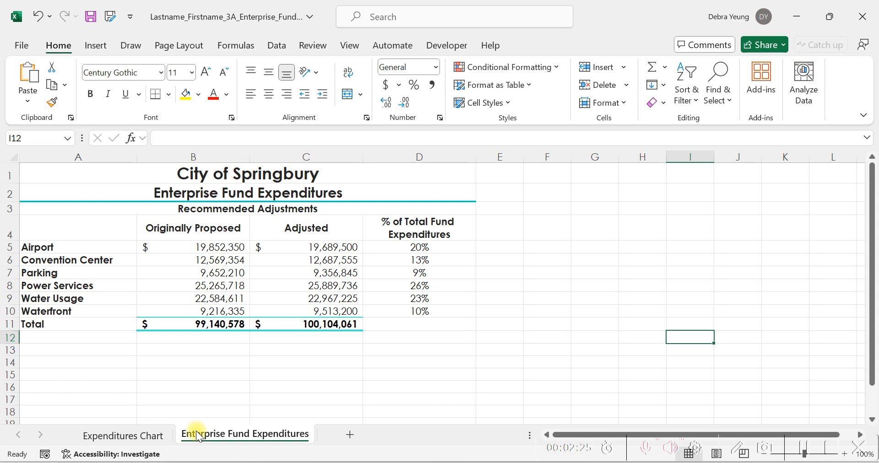
Recheck the e-book instructions, then replace the Convention Center adjusted amount in cell C6 with the copied 14,526,387 in Excel.
mouse_move(383, 462)
click(383, 403)
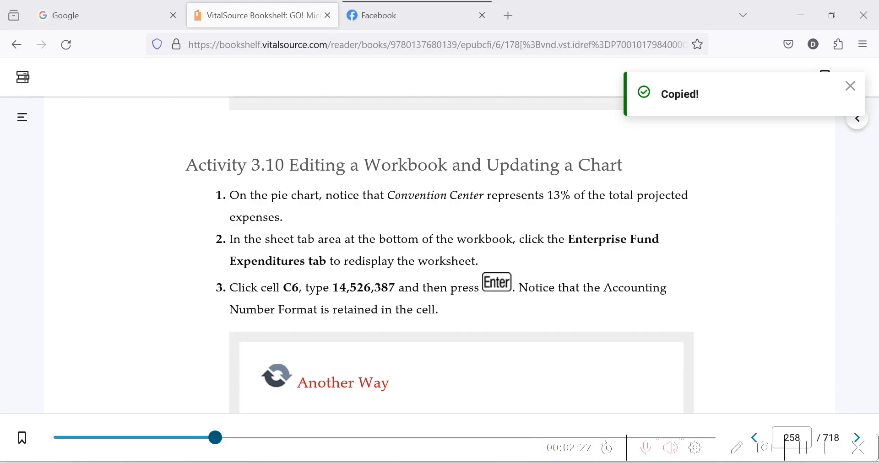
key(alt+Tab)
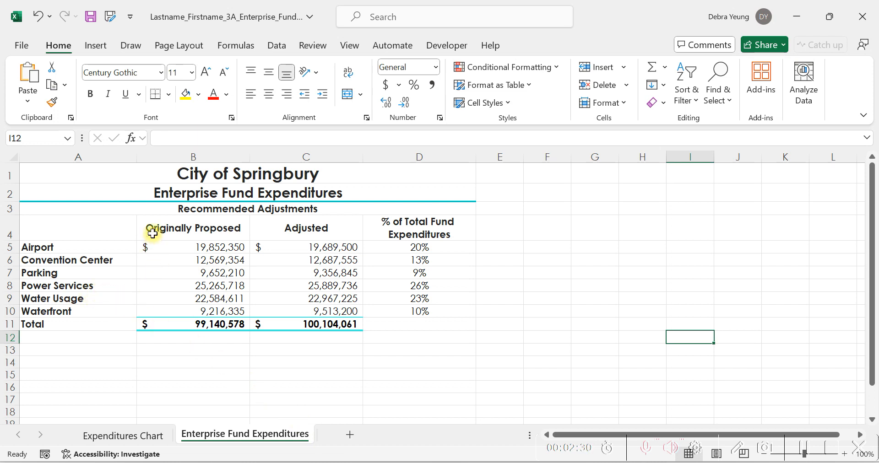
click(310, 262)
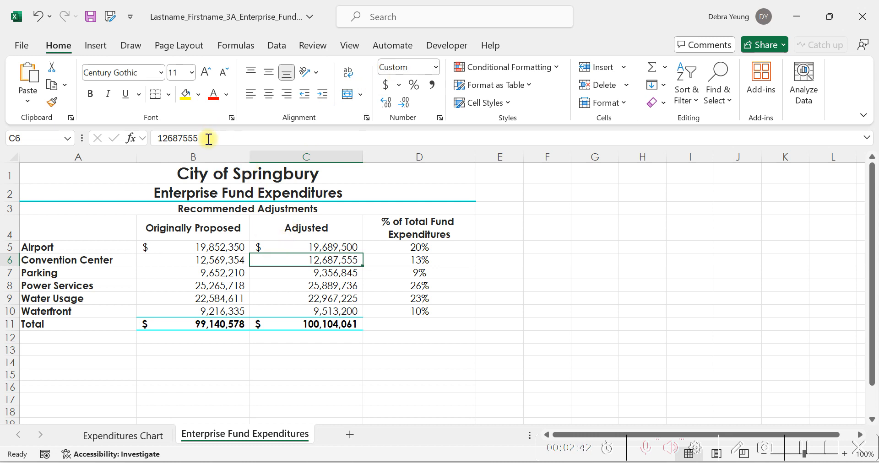
double_click(168, 136)
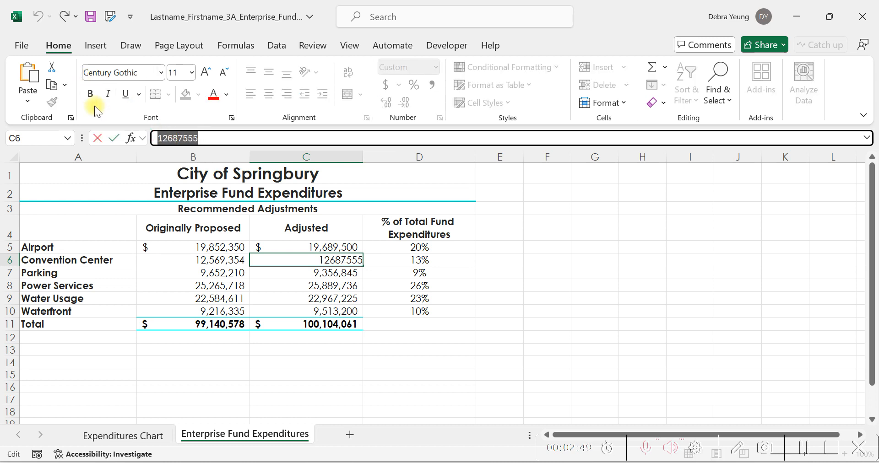
key(ctrl+v)
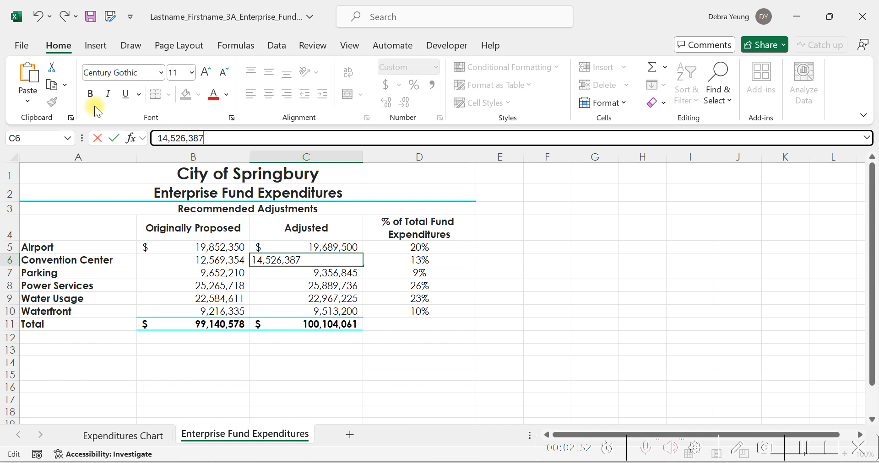
key(Return)
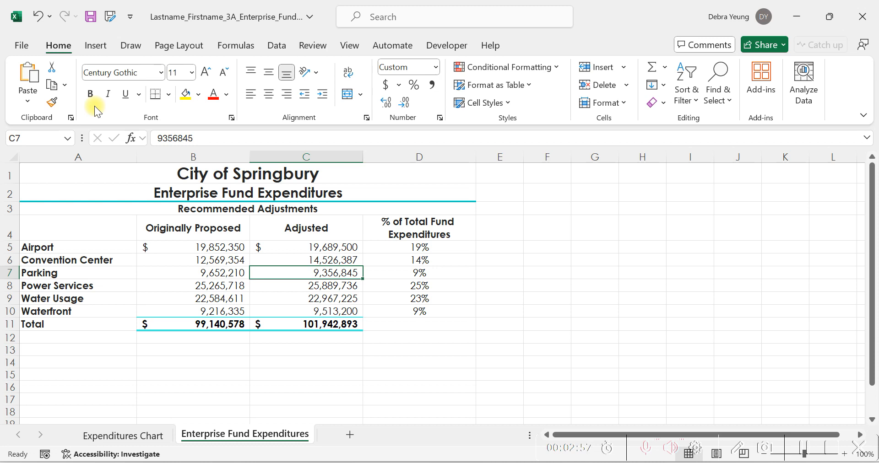
Check the edited cell C6 and examine the pie chart on the Expenditures Chart sheet.
click(289, 259)
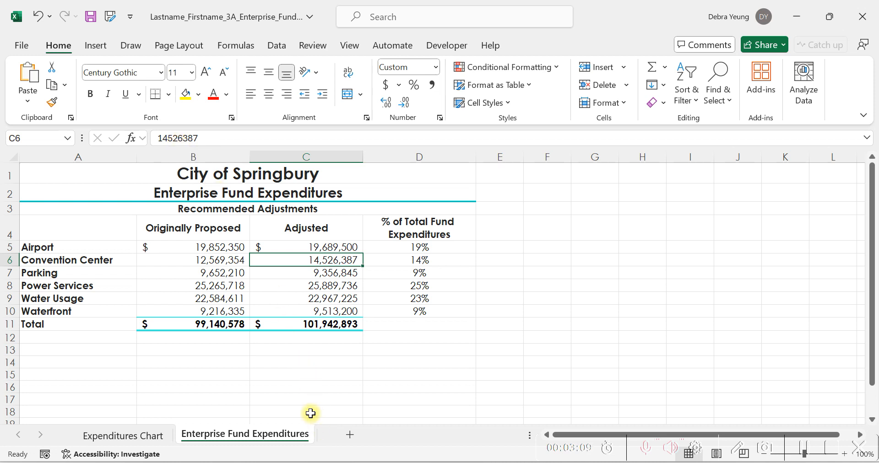
click(147, 433)
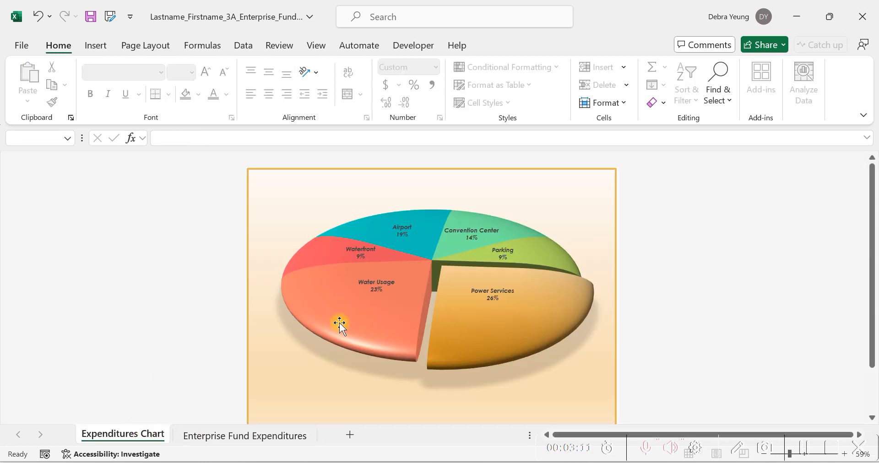
mouse_move(463, 353)
Set the Enterprise Fund Expenditures worksheet to a custom zoom of 125%.
click(315, 45)
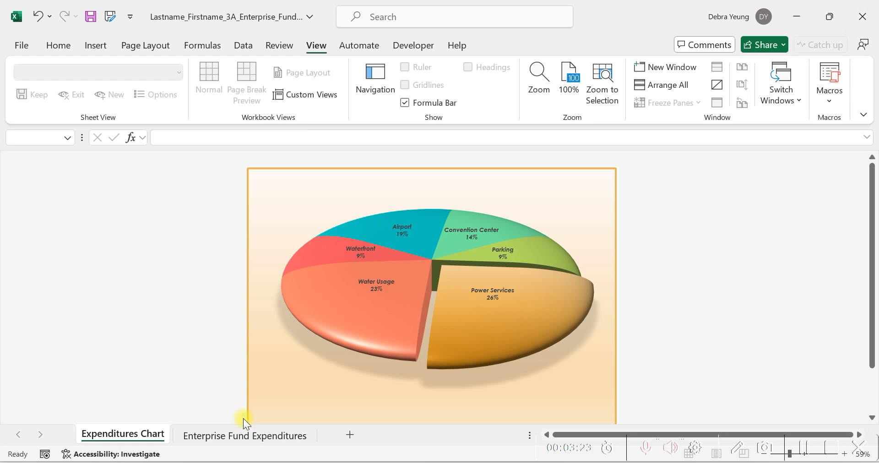
click(240, 435)
click(545, 326)
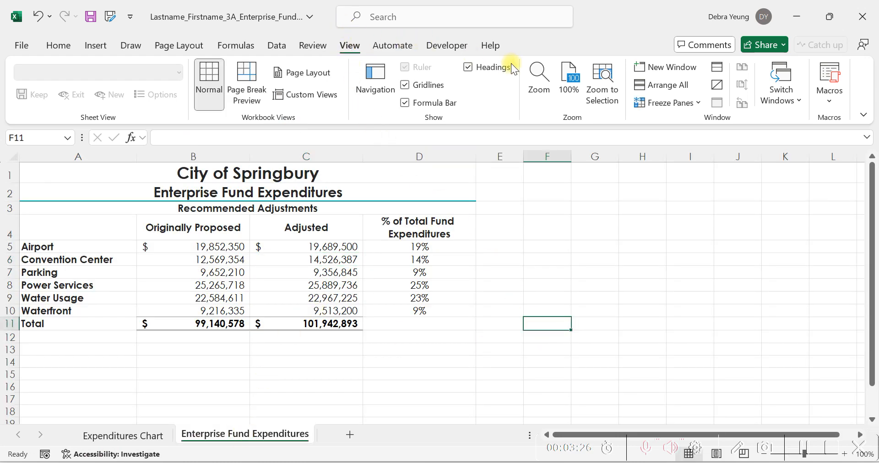
click(539, 80)
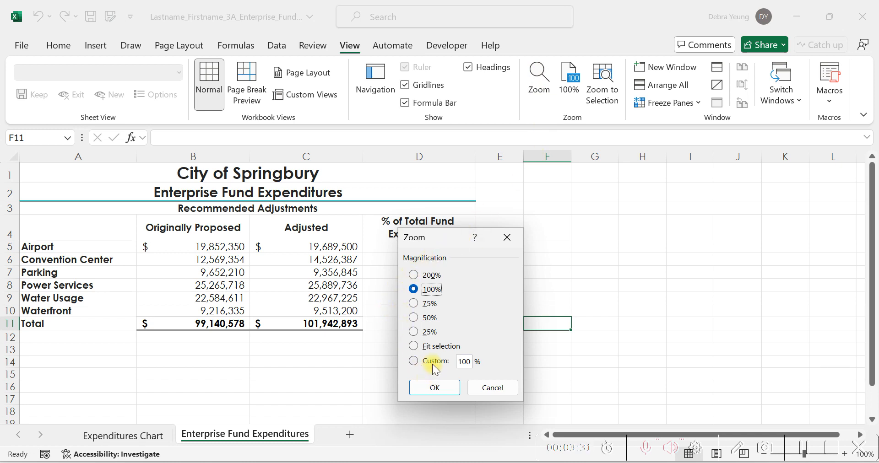
double_click(466, 361)
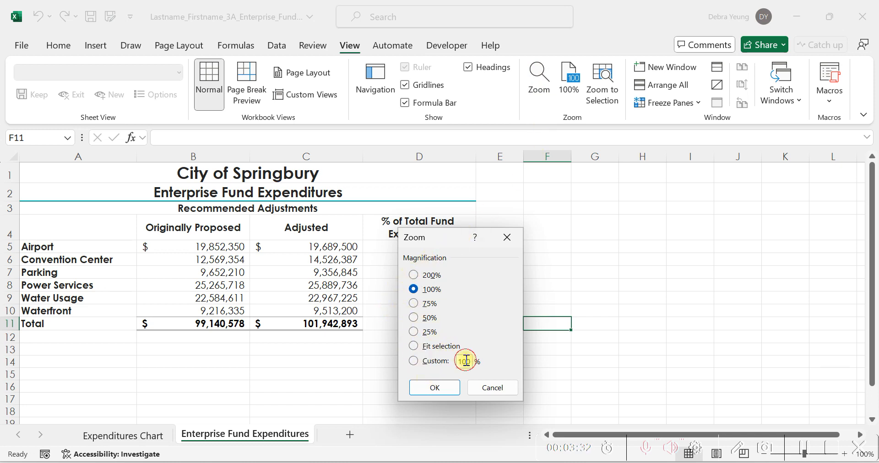
text(125)
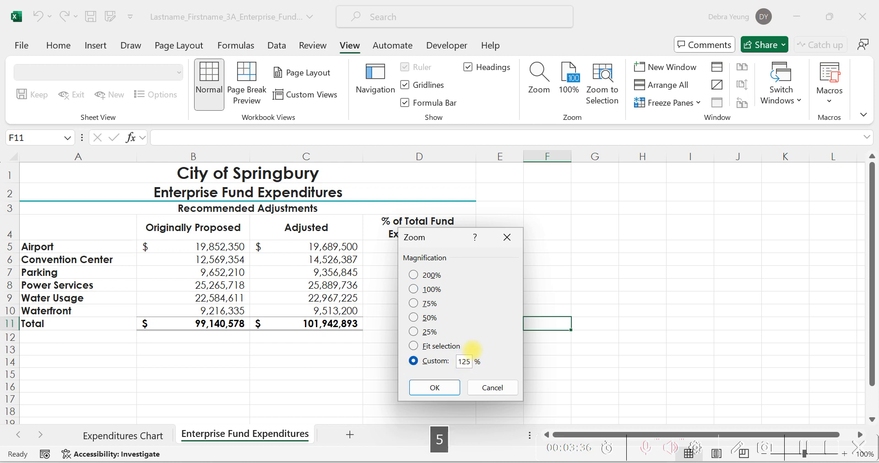
key(Return)
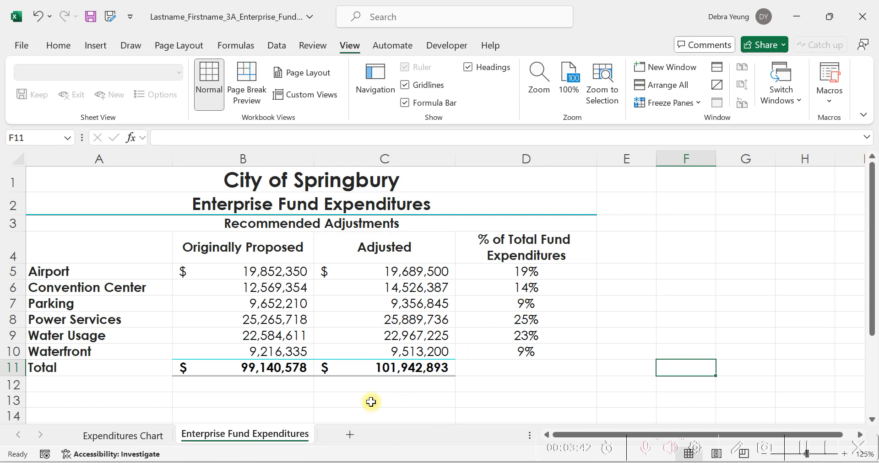
Read steps 4 and 5 of Activity 3.10 in the e-book, and return to Excel to display the Expenditures Chart sheet.
click(384, 462)
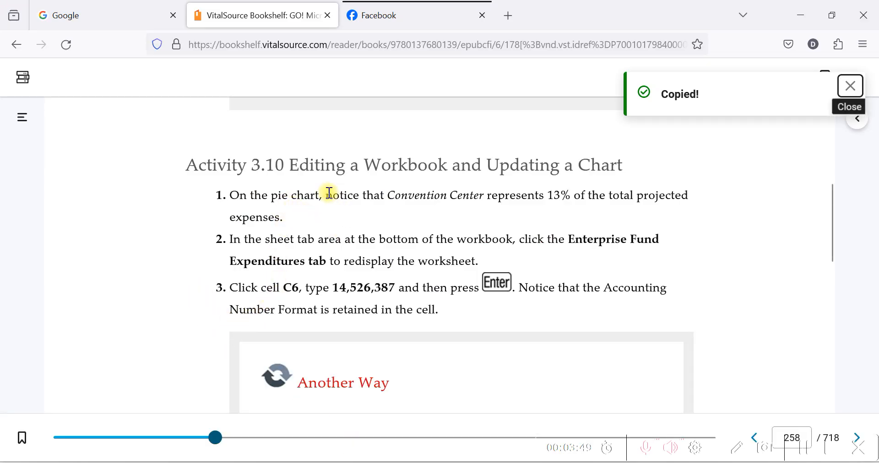
scroll(335, 202, down, 2)
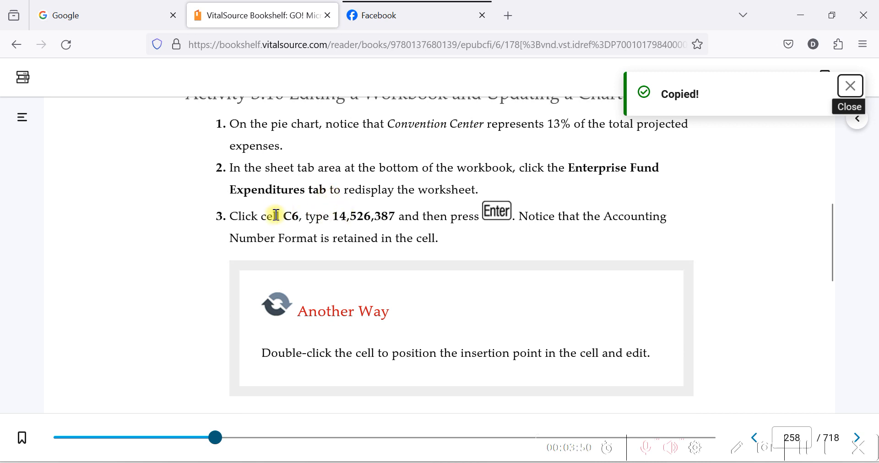
scroll(274, 213, down, 4)
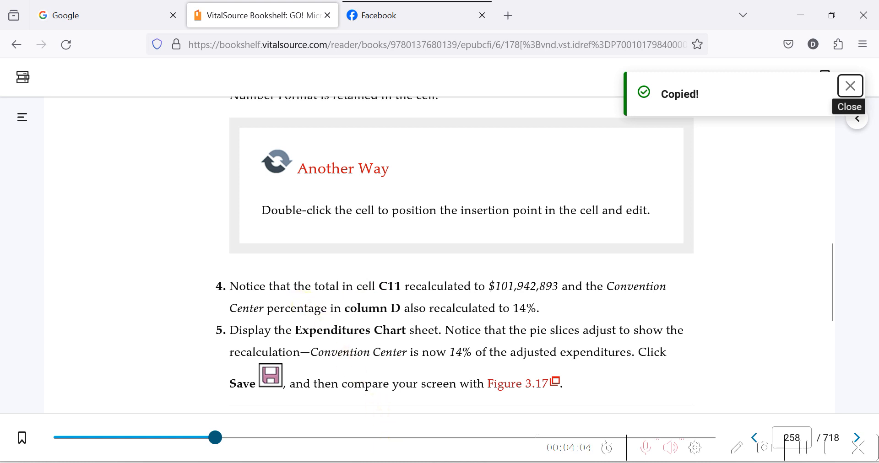
click(411, 461)
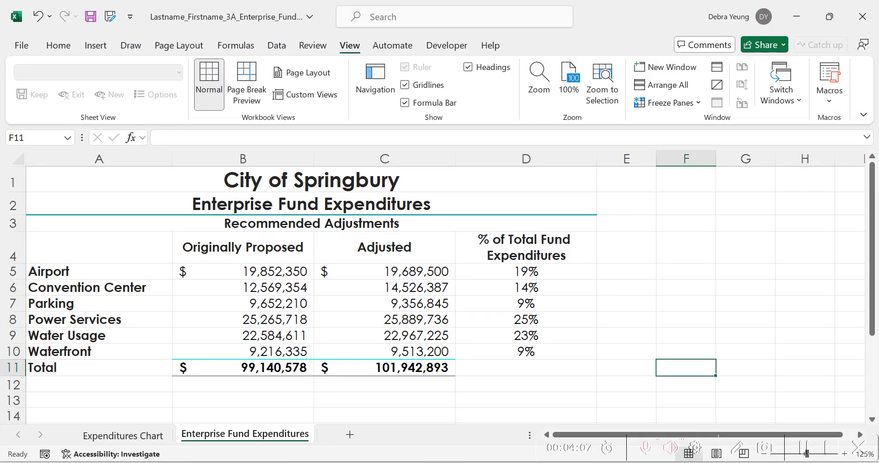
click(134, 435)
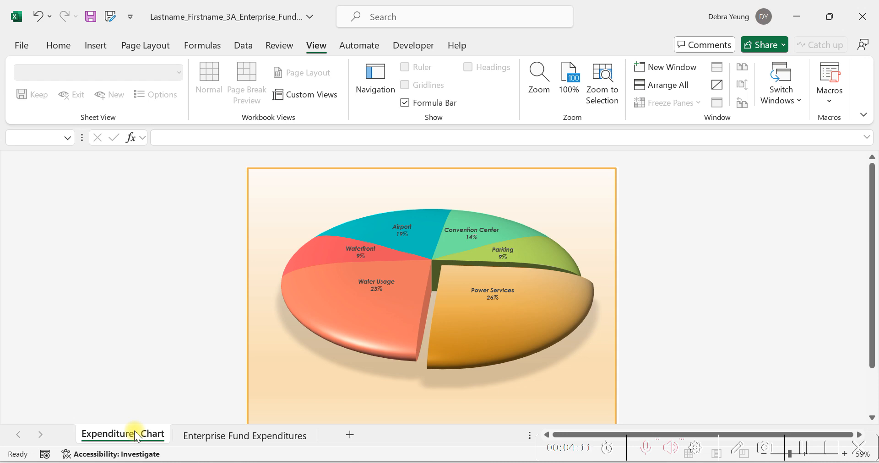
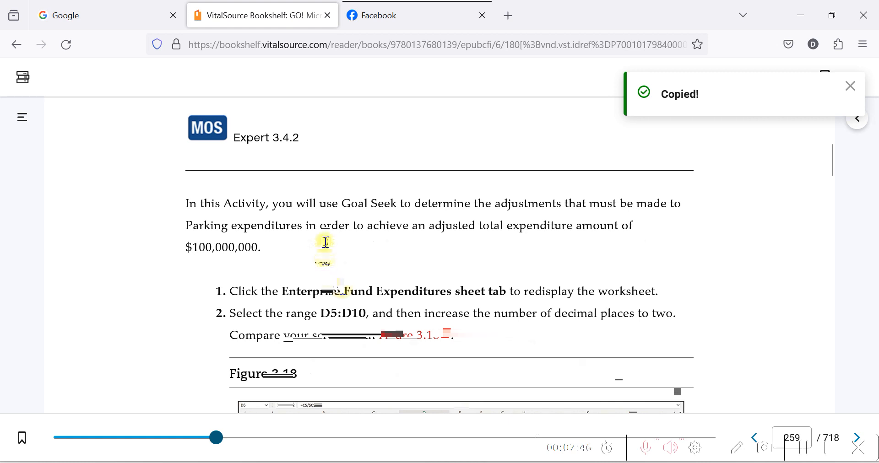
Read the first steps of the Goal Seek activity in the e-book, then show D5:D10 with two decimal places in Excel.
scroll(343, 242, down, 2)
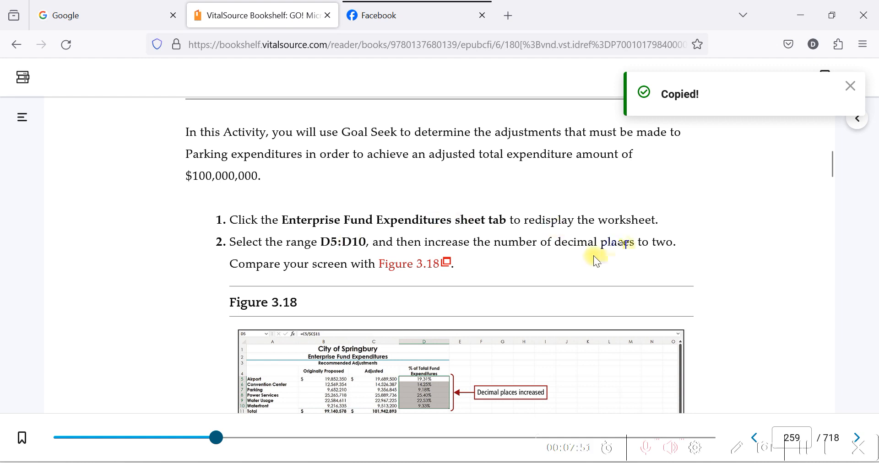
scroll(593, 255, down, 3)
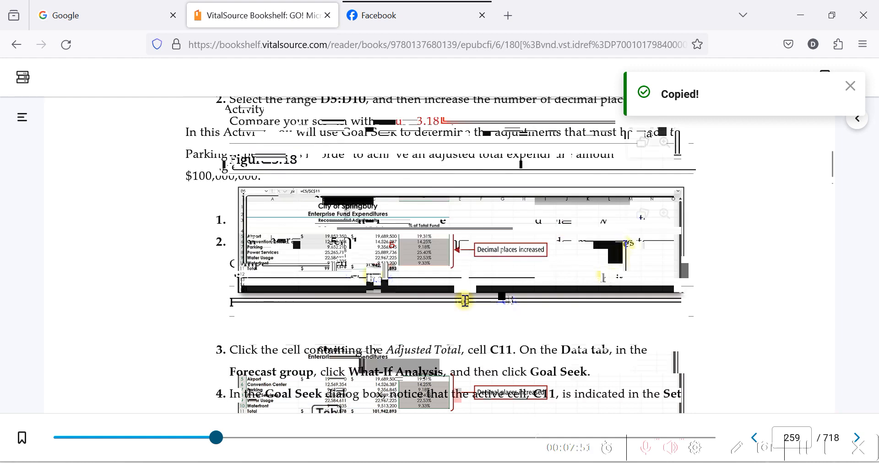
scroll(466, 301, down, 1)
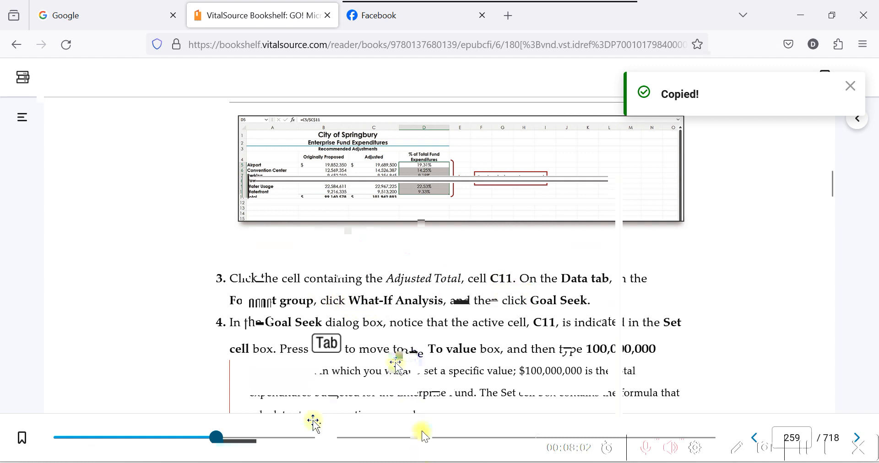
click(213, 438)
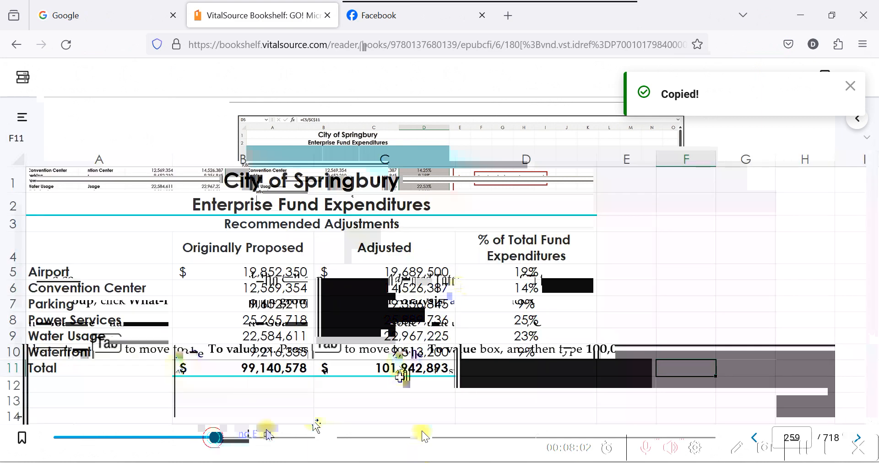
drag(471, 276, 483, 349)
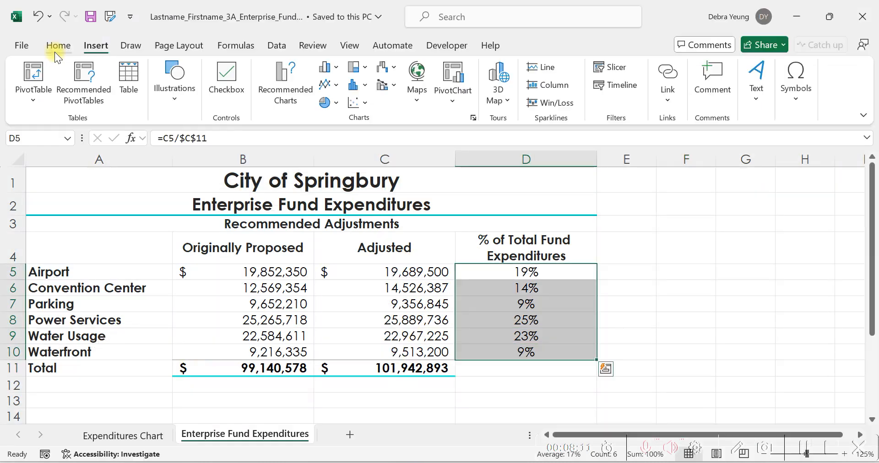
click(55, 46)
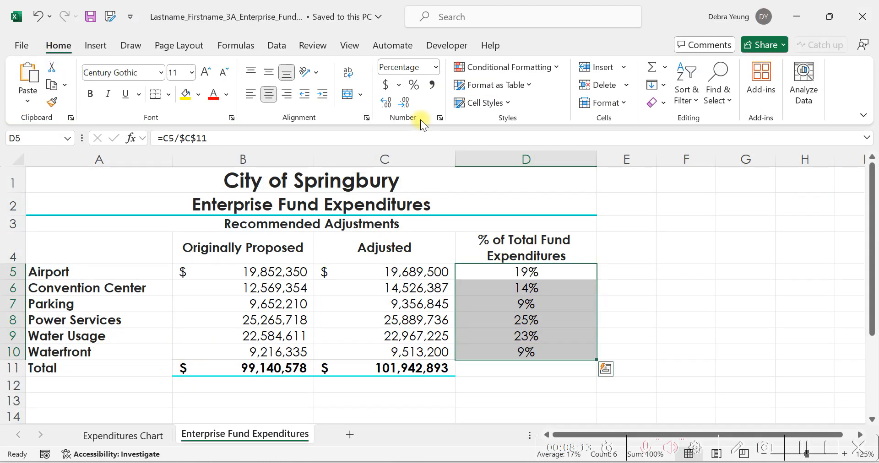
click(384, 100)
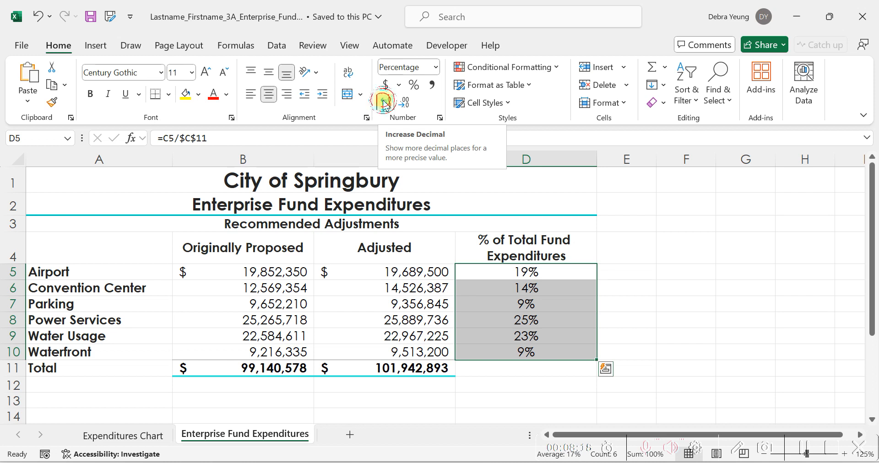
click(383, 101)
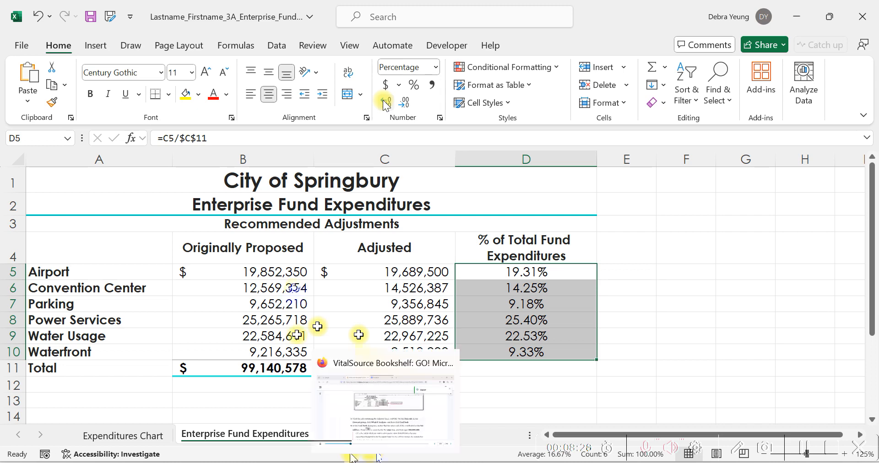
Read steps 3 and 4 on Goal Seek in the e-book, select C11 in Excel, and highlight the 100,000,000 target in the text.
click(384, 462)
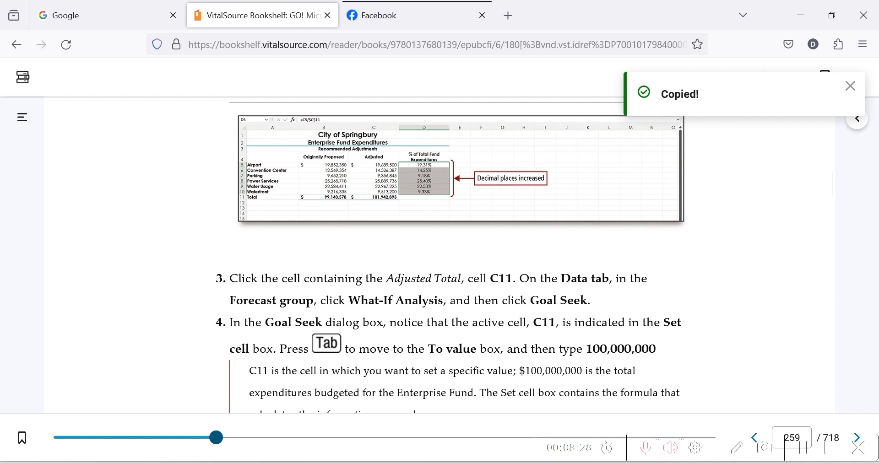
click(344, 455)
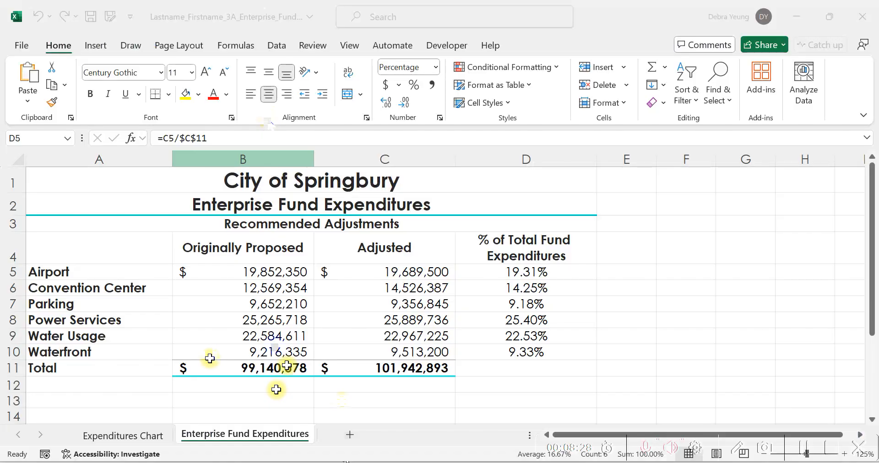
click(346, 366)
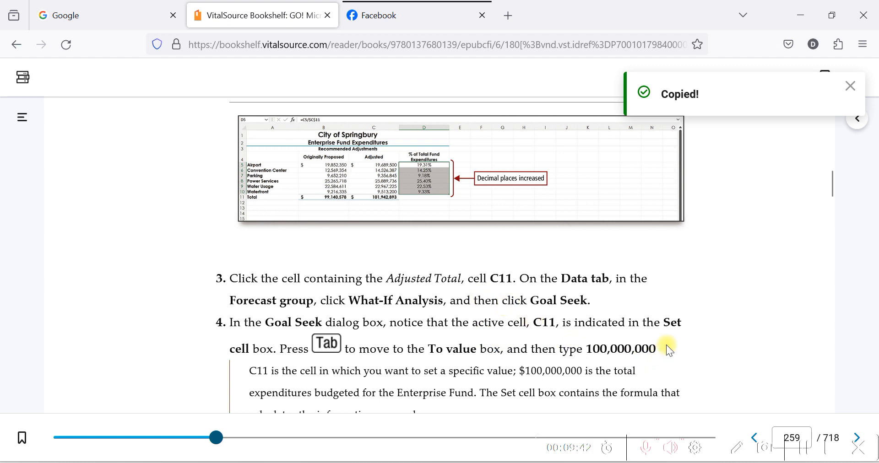
drag(661, 346, 642, 348)
double_click(662, 349)
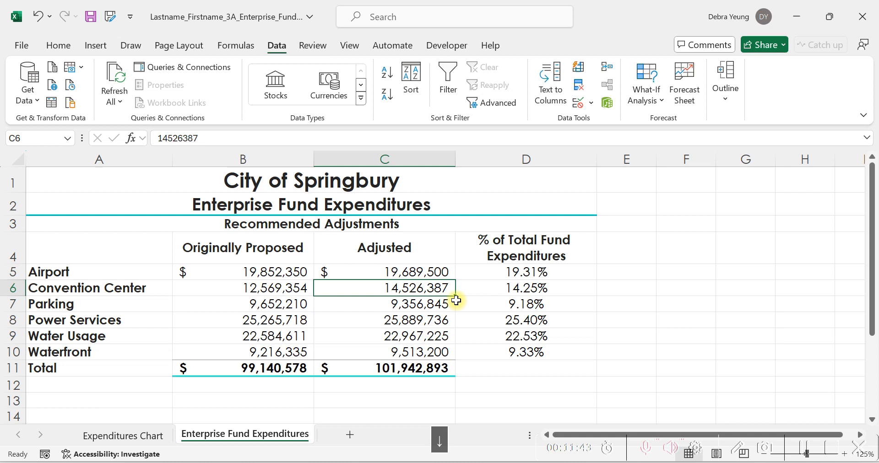
Run Goal Seek on the adjusted total in C11 with a target of 100,000,000 by changing the Parking amount in C7.
key(Down)
key(Down)
key(Down)
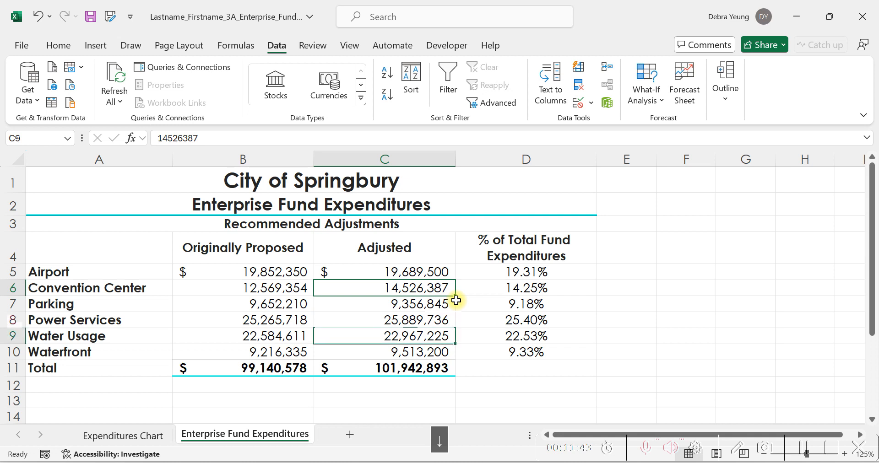
key(Down)
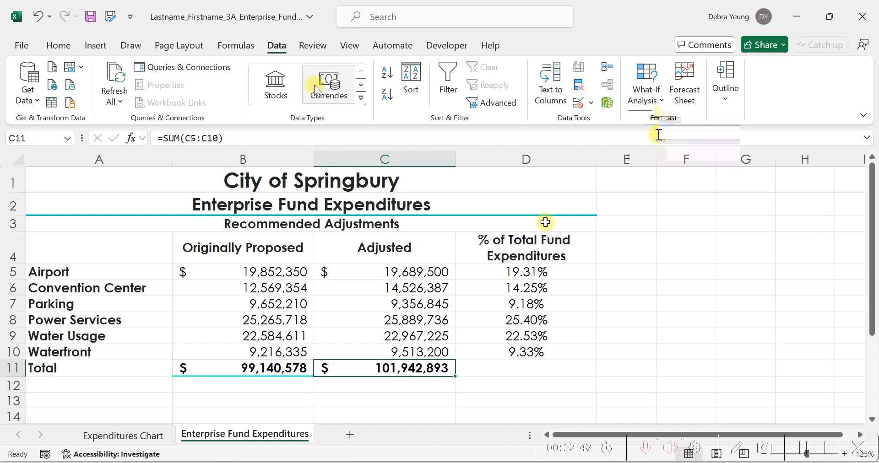
click(658, 135)
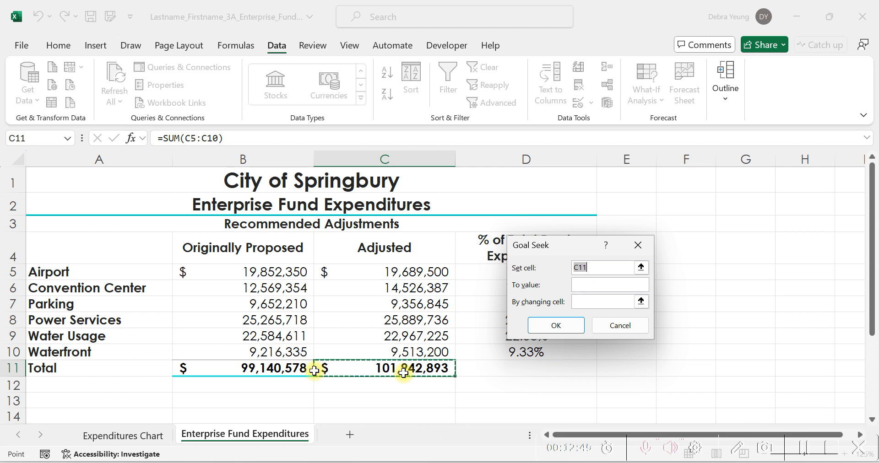
key(Tab)
text(100,000,000)
key(Tab)
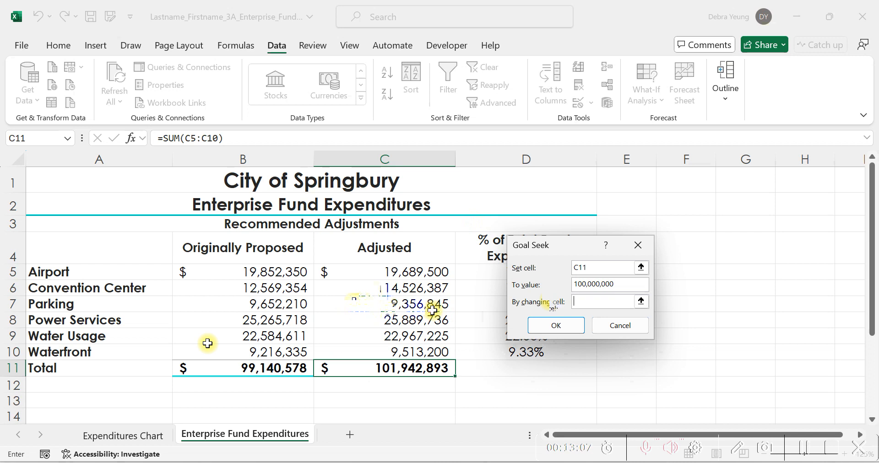
click(372, 302)
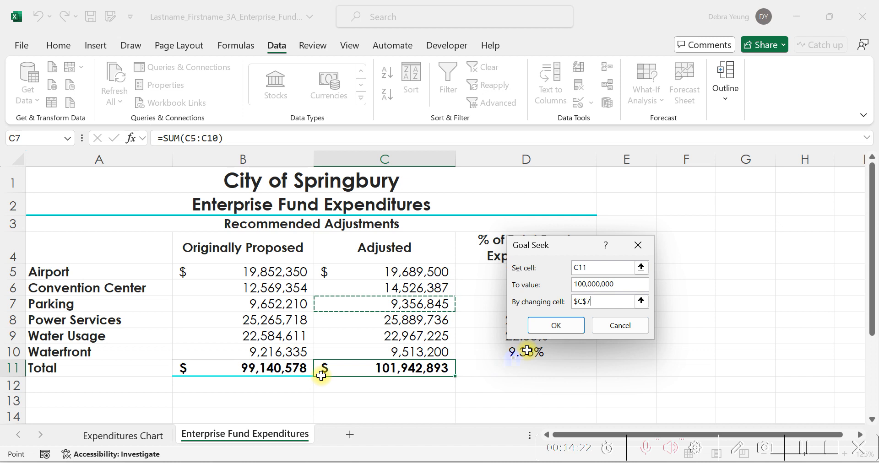
key(Return)
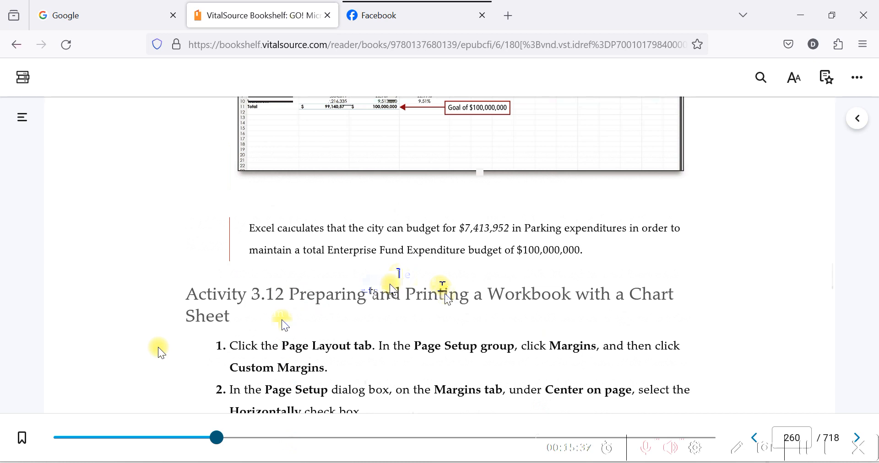
Review Activity 3.12 in the e-book and open the Page Setup settings for the Expenditures Chart sheet in Excel.
scroll(158, 347, up, 3)
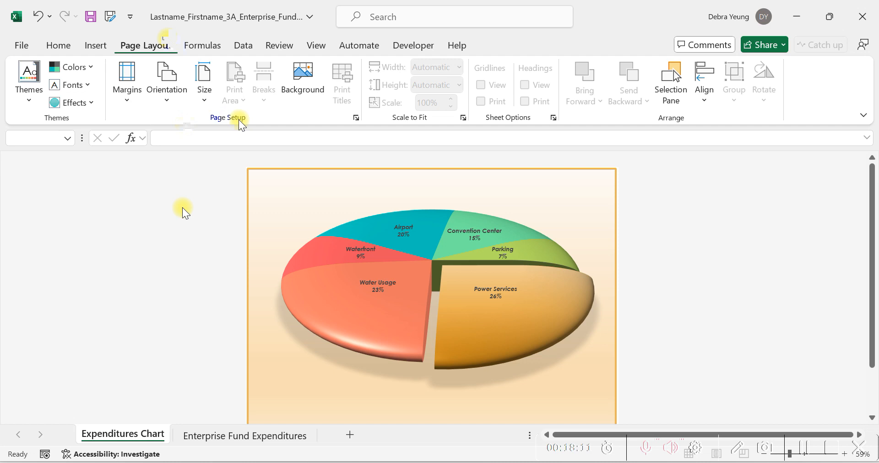
click(356, 118)
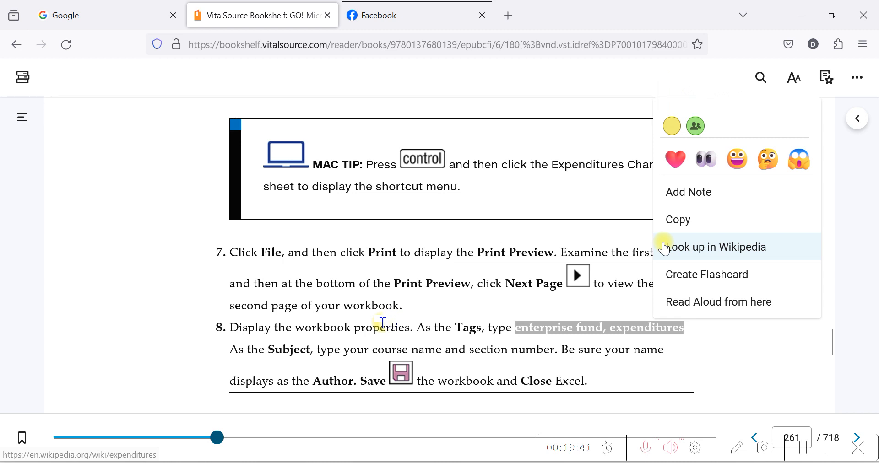
Copy the tag text from step 8 in the e-book and set the workbook's Tags property to "enterprise fund, expenditures" in Excel.
click(678, 220)
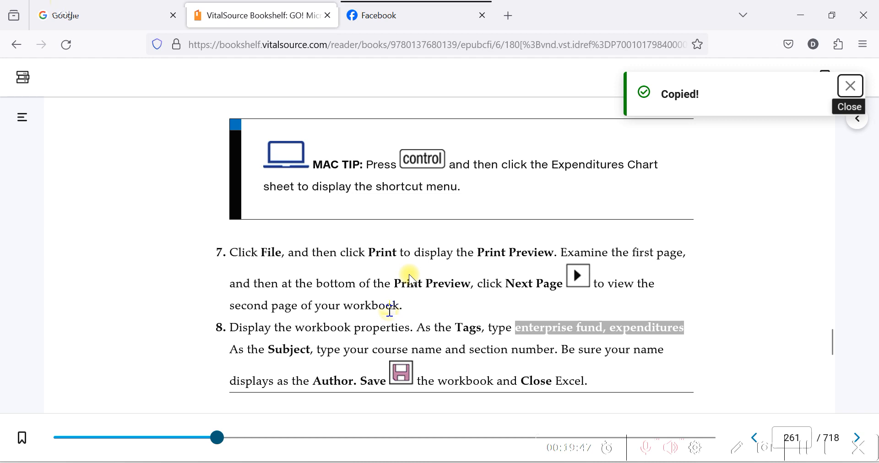
click(17, 45)
click(646, 226)
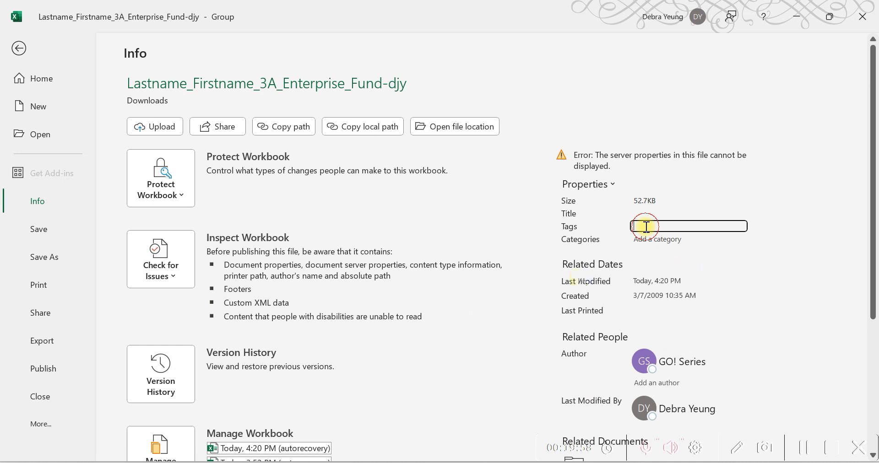
text(enterprise fund, expenditures)
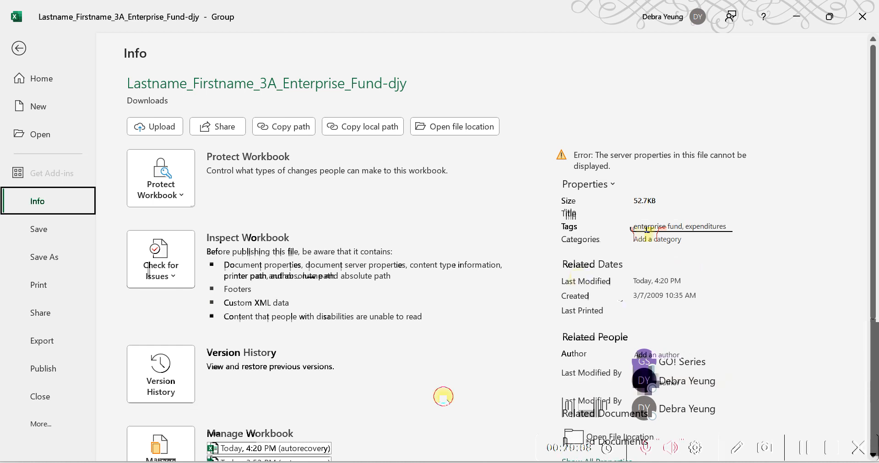
click(443, 397)
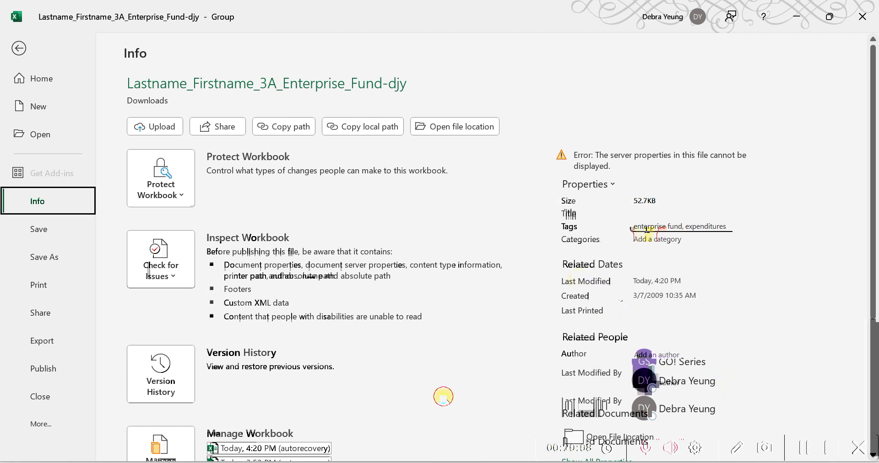